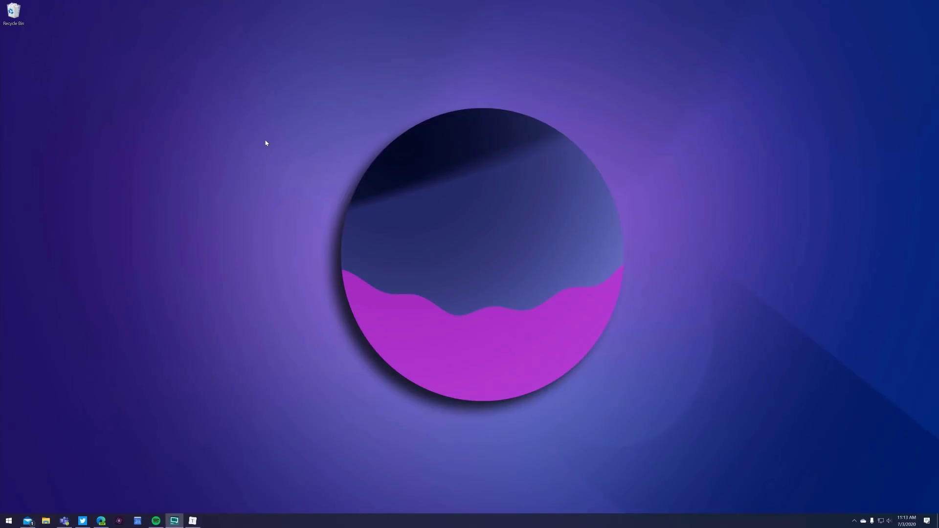
- Launch TaskbarX from Start search to centre the taskbar icons
{"action": "key", "text": "super"}
{"action": "type", "text": "task"}
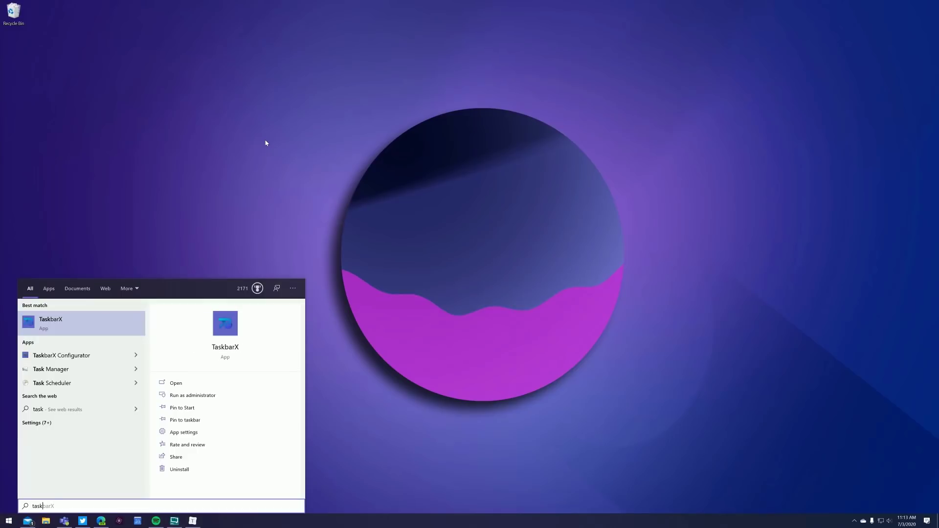
{"action": "key", "text": "Return"}
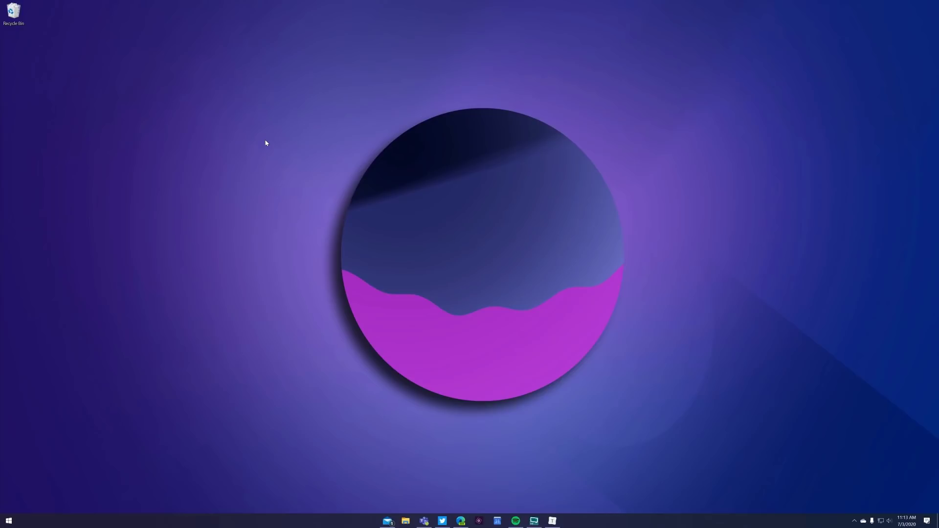
- Launch the TaskbarX Configurator from the 'taskbar' Start search results
{"action": "key", "text": "super"}
{"action": "type", "text": "taskbar"}
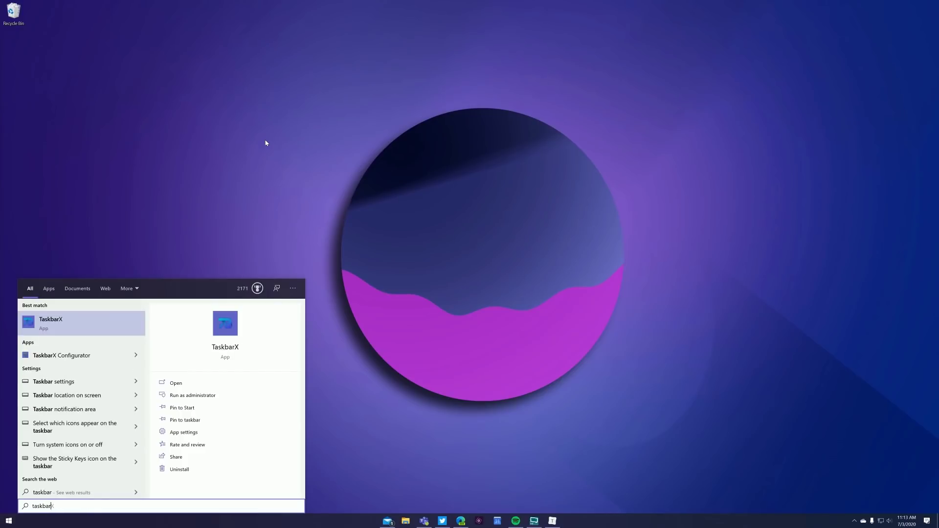
{"action": "key", "text": "Down"}
{"action": "key", "text": "Return"}
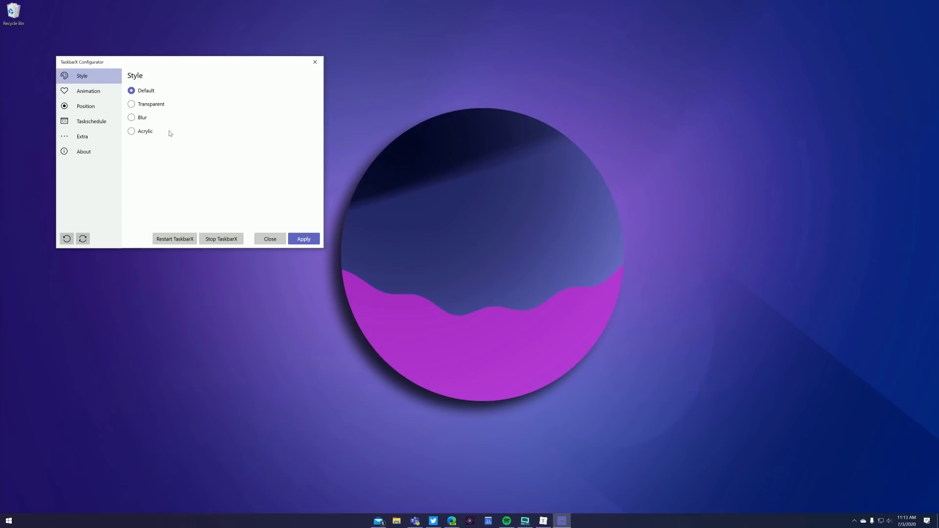
- Try the Acrylic and Transparent taskbar styles, then apply the Default style
{"action": "left_click", "coordinate": [136, 134]}
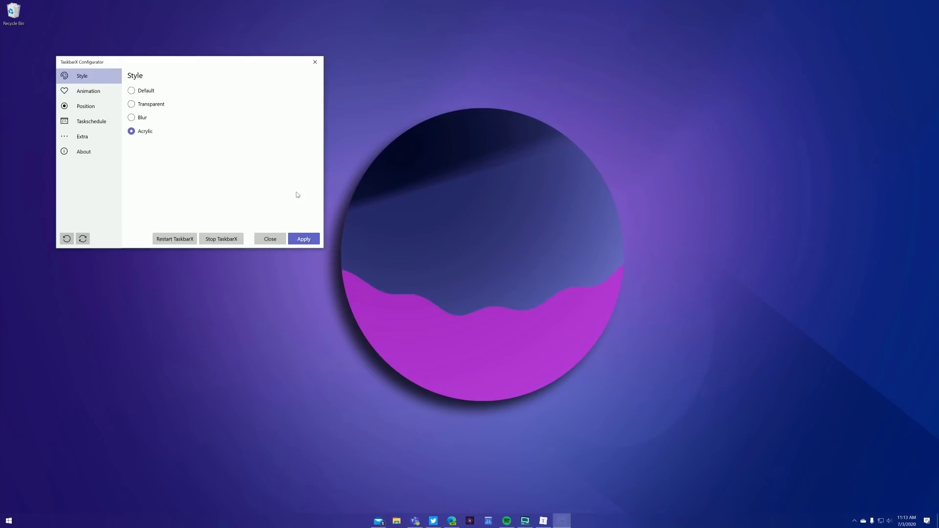
{"action": "left_click", "coordinate": [153, 104]}
{"action": "left_click", "coordinate": [304, 239]}
{"action": "left_click", "coordinate": [143, 92]}
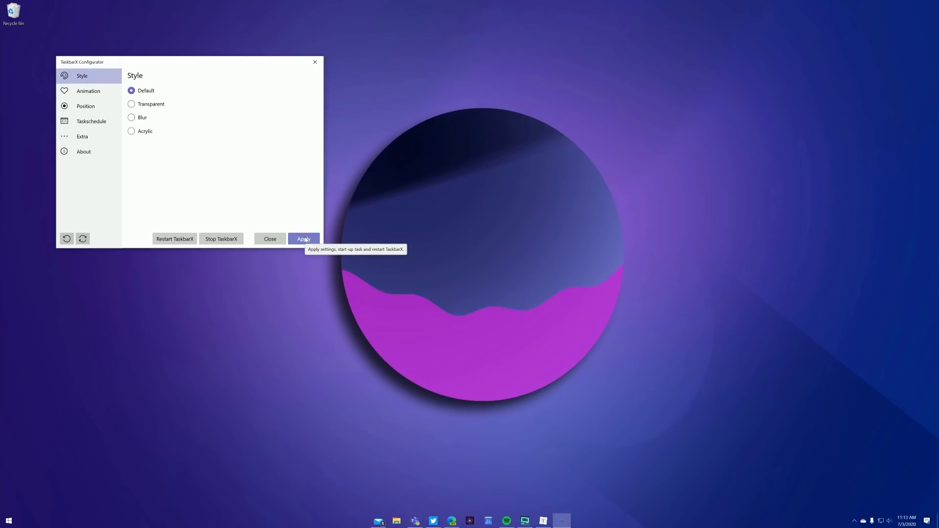
{"action": "left_click", "coordinate": [304, 239]}
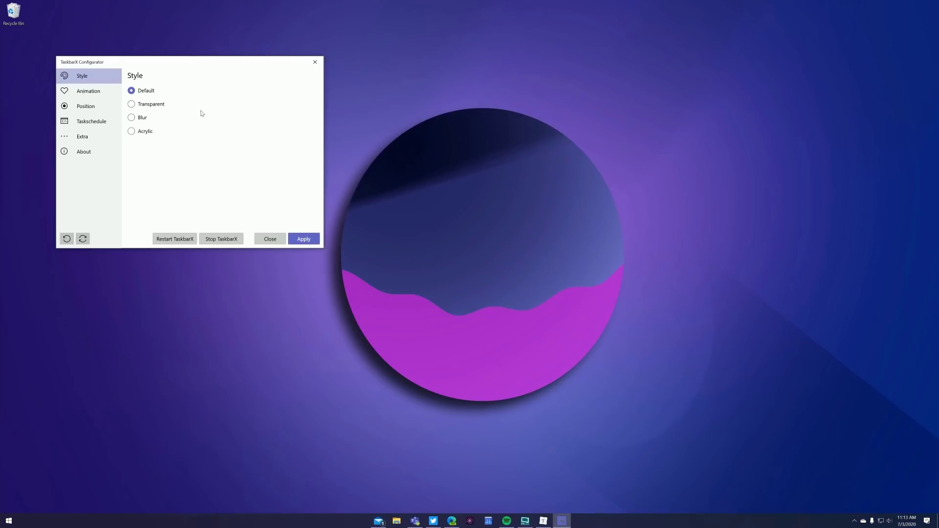
- Review the Animation, Taskschedule and Extra pages, then close the Configurator
{"action": "left_click", "coordinate": [98, 95]}
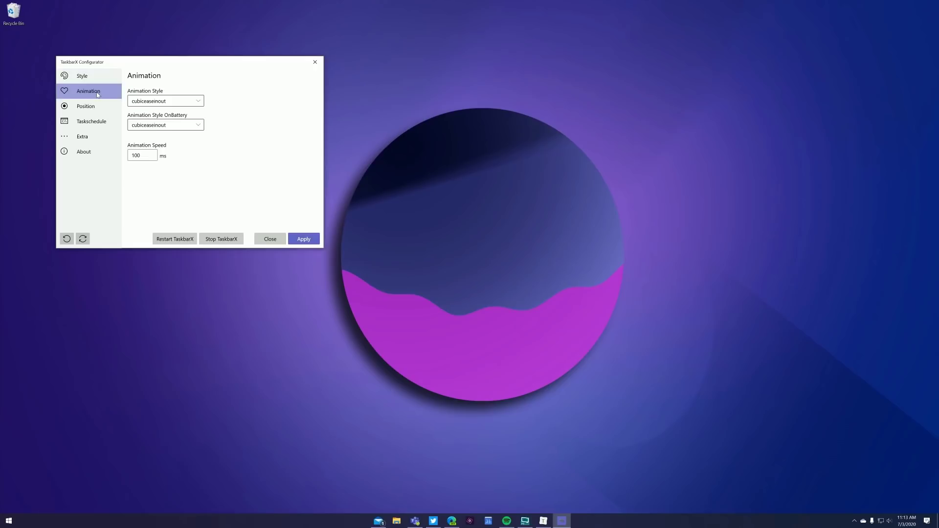
{"action": "left_click", "coordinate": [98, 122]}
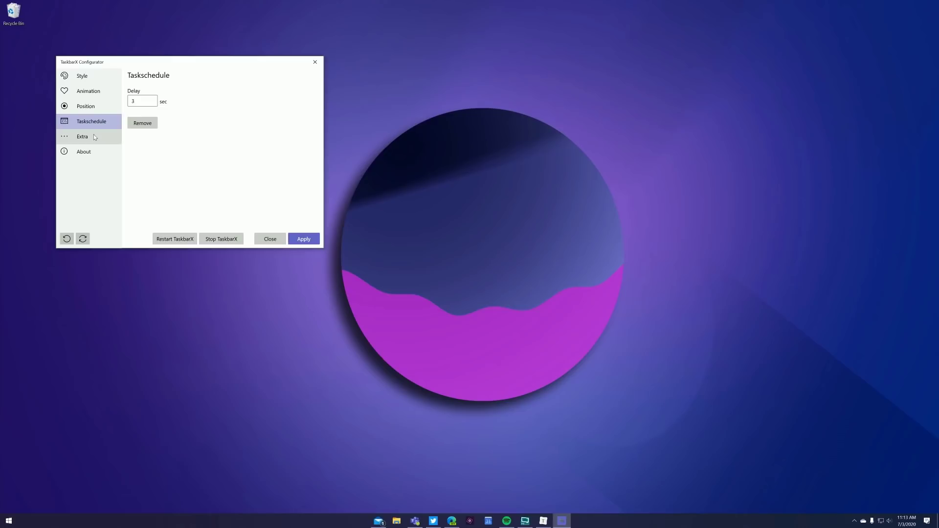
{"action": "left_click", "coordinate": [95, 138]}
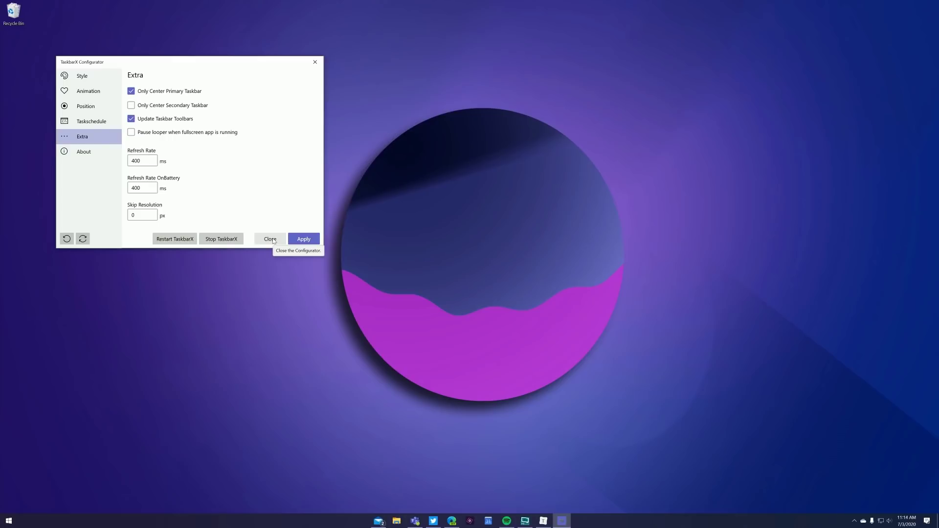
{"action": "left_click", "coordinate": [274, 239]}
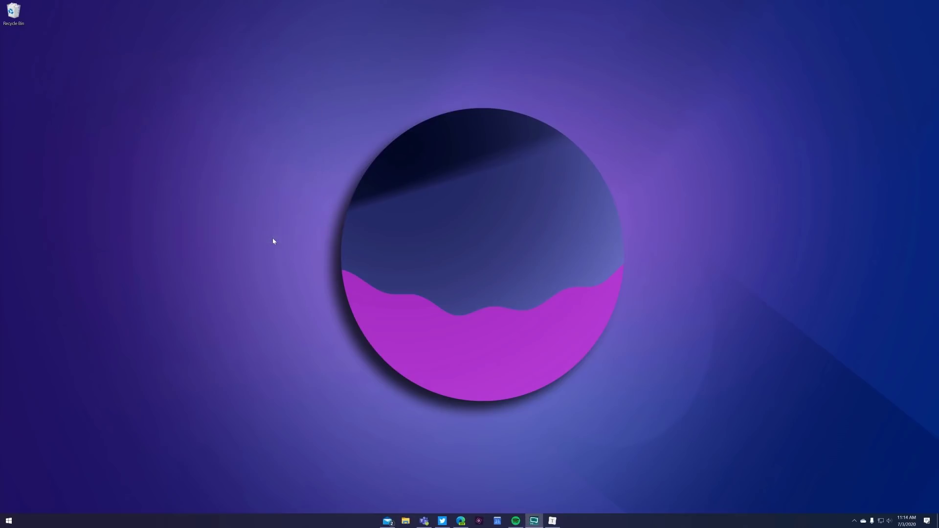
- Launch Rainmeter from Start search
{"action": "key", "text": "super"}
{"action": "type", "text": "rain"}
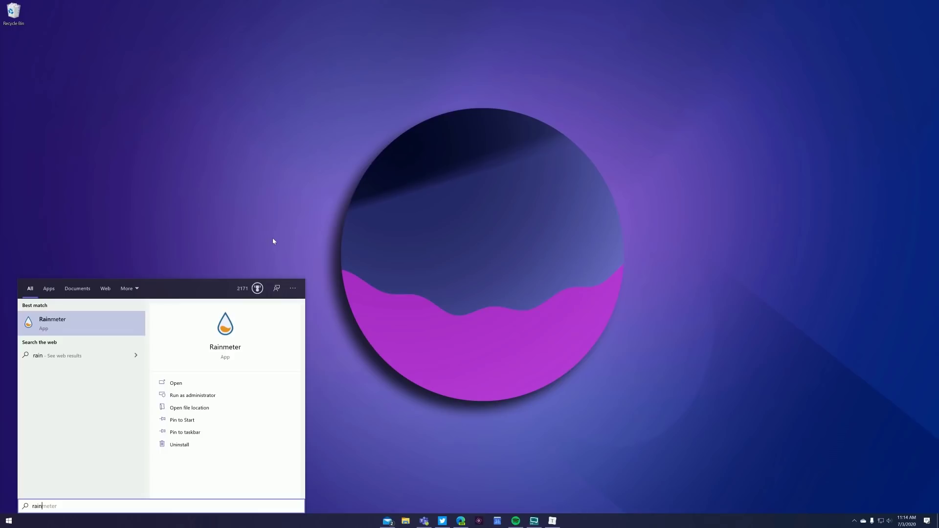
{"action": "key", "text": "Return"}
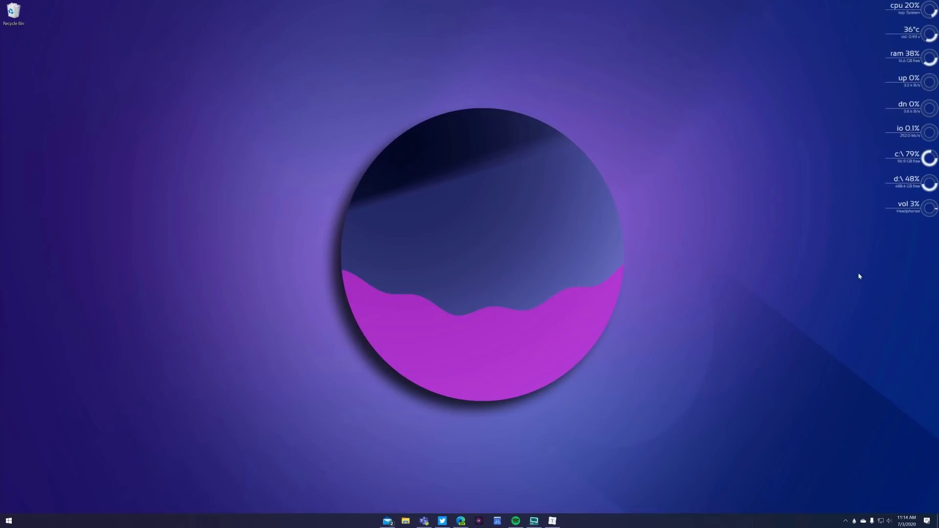
- Open the CircuitousTwo Config.ini from the vol gauge menu and nudge the vol gauge into place
{"action": "right_click", "coordinate": [912, 207]}
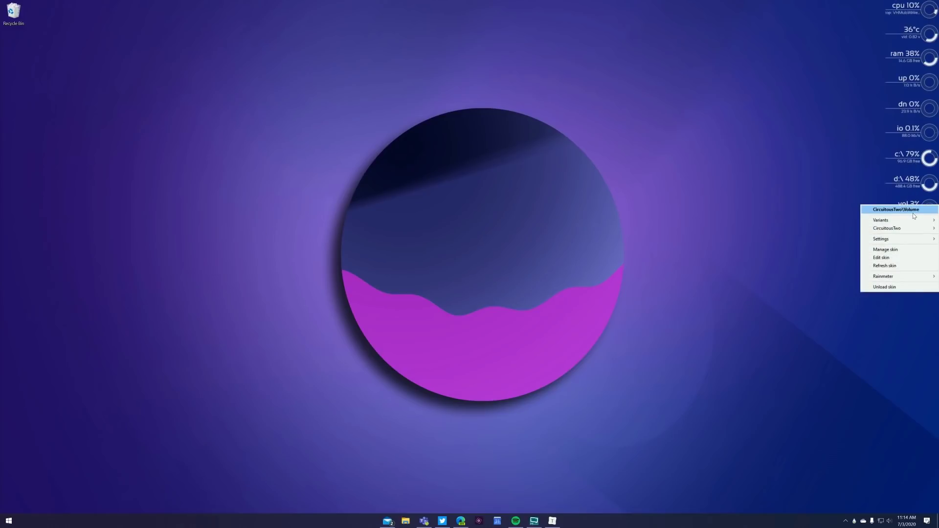
{"action": "mouse_move", "coordinate": [908, 228]}
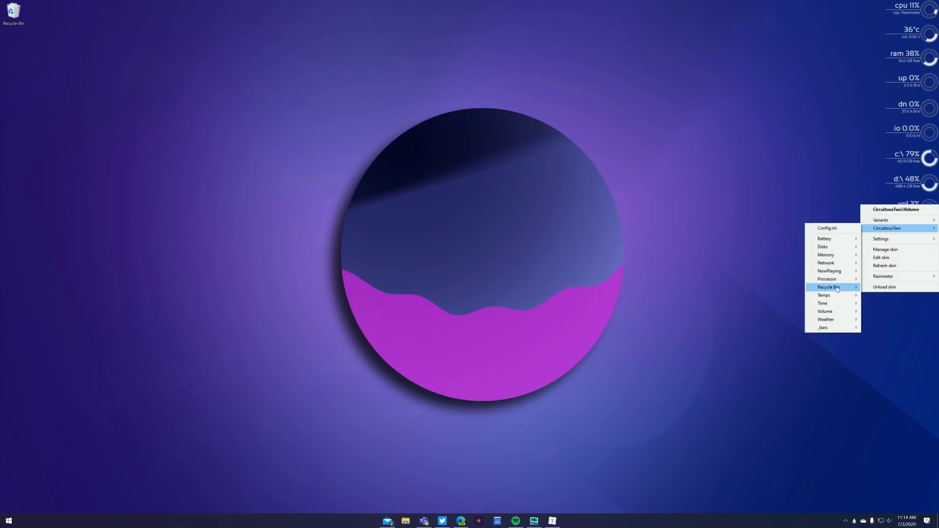
{"action": "mouse_move", "coordinate": [839, 279]}
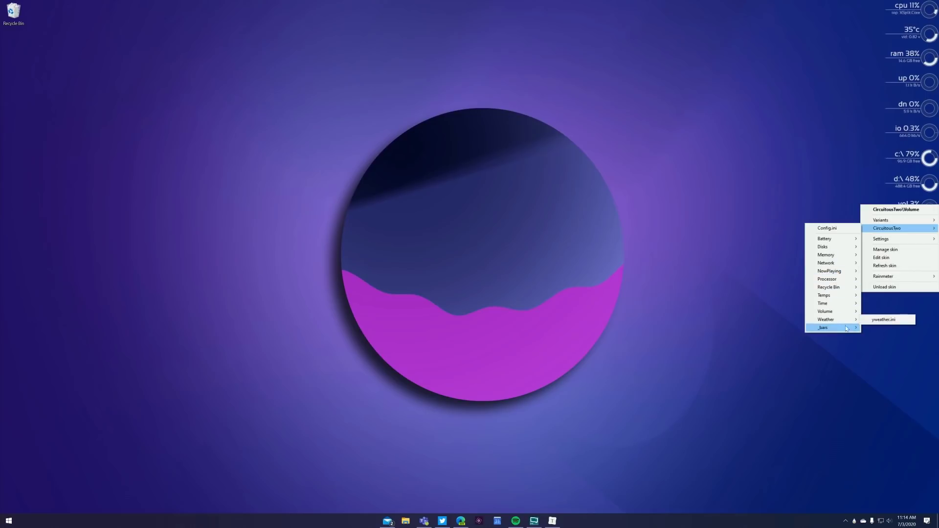
{"action": "left_click", "coordinate": [835, 228]}
{"action": "mouse_move", "coordinate": [923, 215]}
{"action": "left_mouse_down"}
{"action": "mouse_move", "coordinate": [922, 249]}
{"action": "mouse_move", "coordinate": [717, 228]}
{"action": "mouse_move", "coordinate": [767, 272]}
{"action": "mouse_move", "coordinate": [725, 228]}
{"action": "mouse_move", "coordinate": [881, 233]}
{"action": "mouse_move", "coordinate": [912, 228]}
{"action": "mouse_move", "coordinate": [921, 211]}
{"action": "left_mouse_up"}
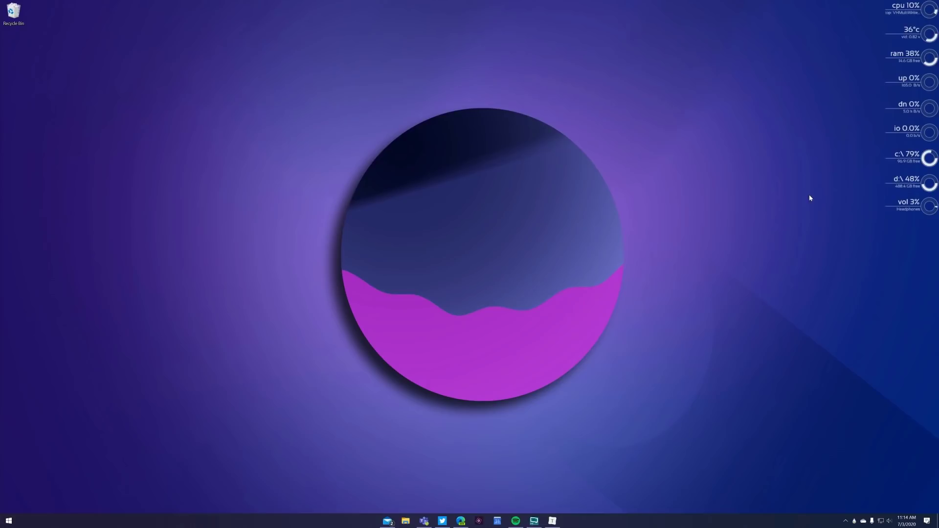
{"action": "left_click", "coordinate": [846, 521]}
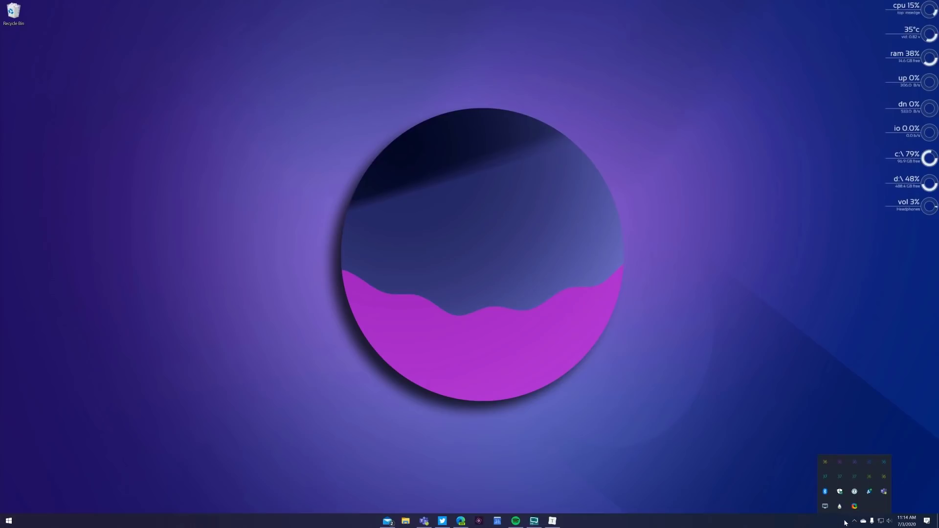
{"action": "right_click", "coordinate": [839, 507]}
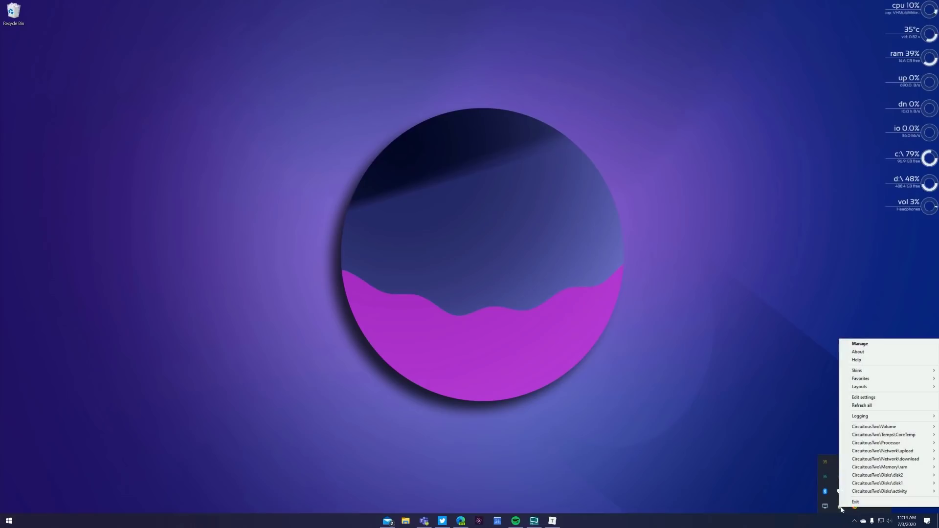
{"action": "left_click", "coordinate": [861, 344]}
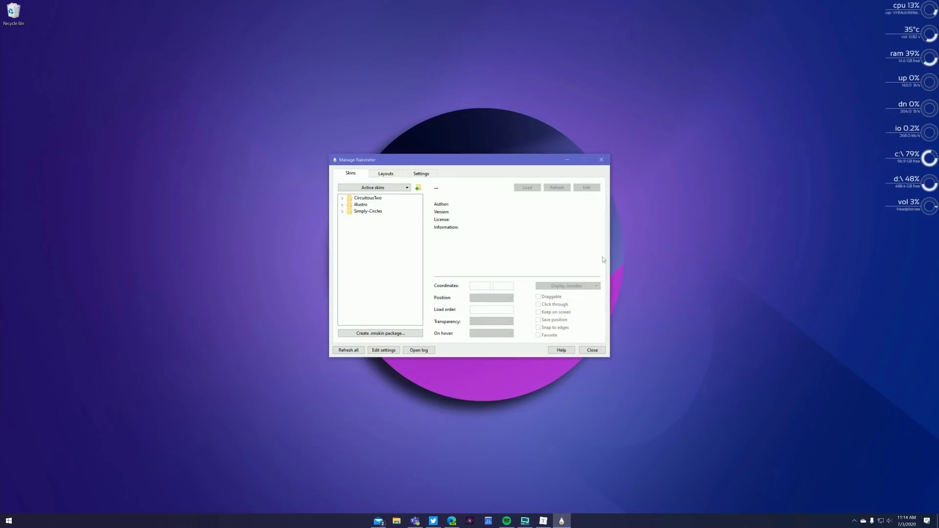
{"action": "left_click", "coordinate": [385, 174]}
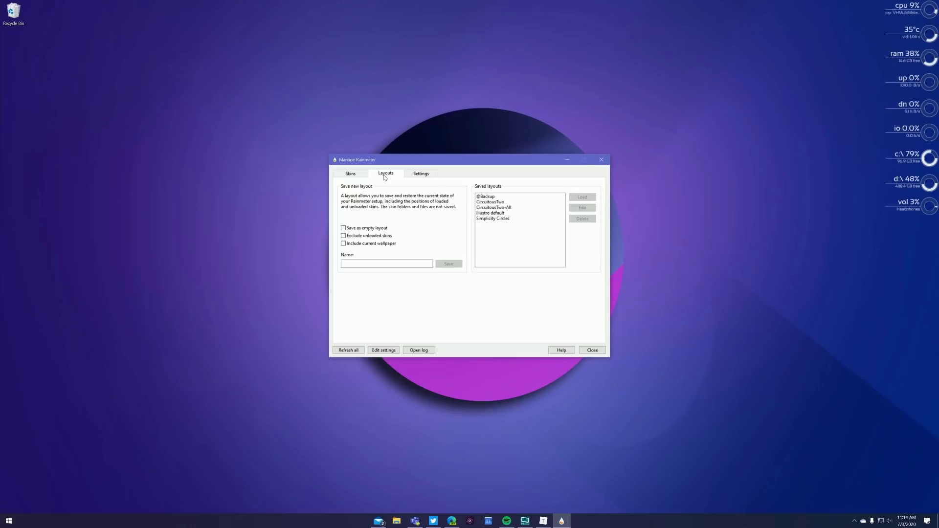
{"action": "left_click", "coordinate": [413, 176]}
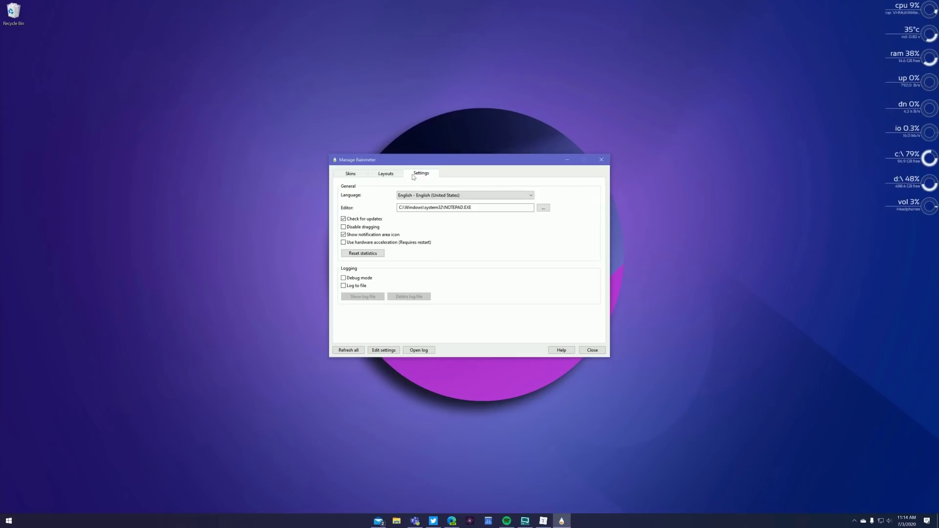
{"action": "left_click", "coordinate": [353, 175]}
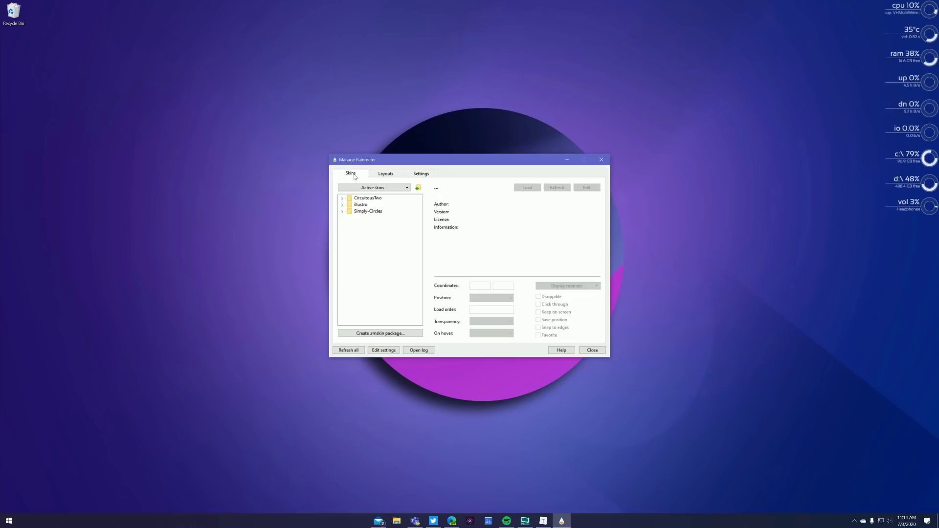
{"action": "left_click", "coordinate": [600, 160]}
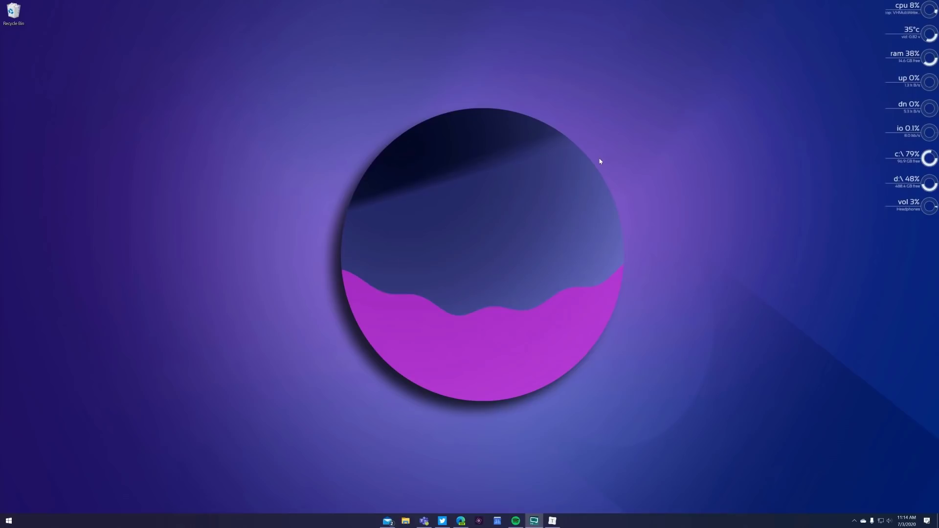
- Launch Files UWP - Preview and browse the Storage (D:) and Local Disk (C:) drives
{"action": "key", "text": "super"}
{"action": "key", "text": "super"}
{"action": "key", "text": "super"}
{"action": "type", "text": "file"}
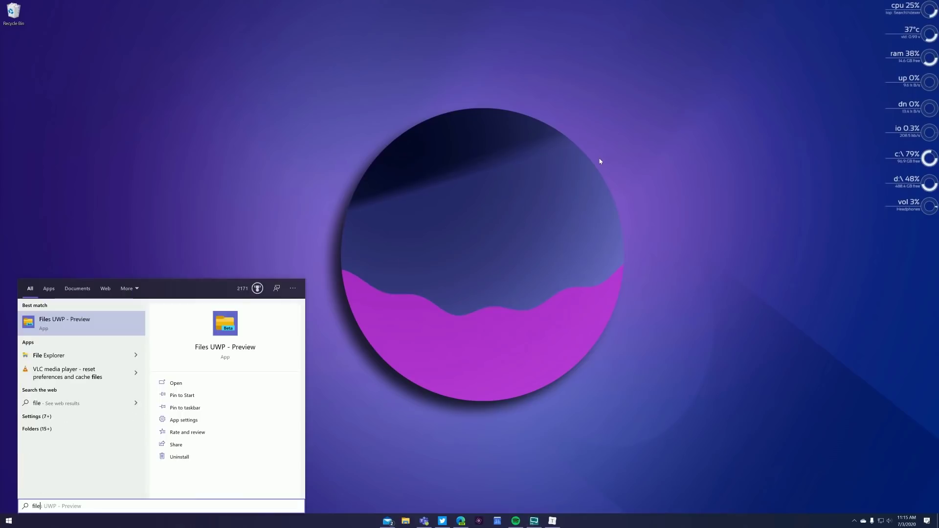
{"action": "key", "text": "Return"}
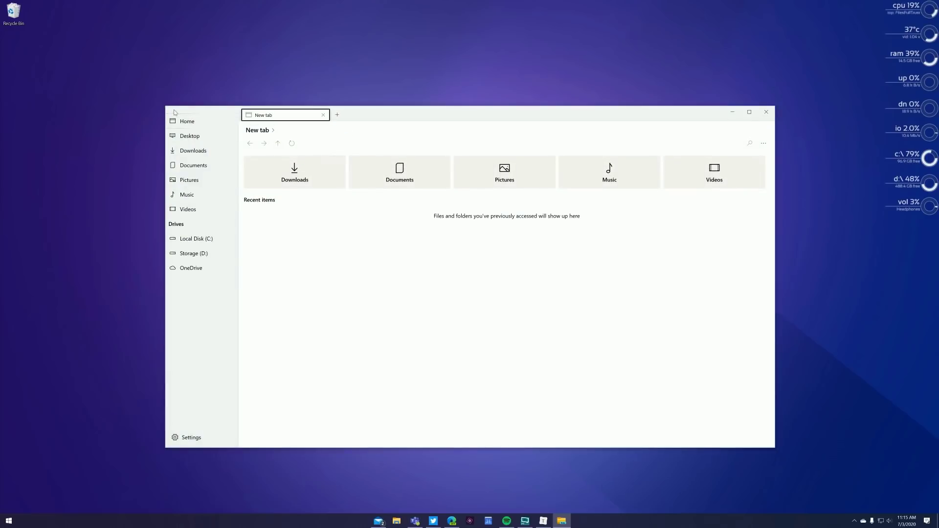
{"action": "left_click_drag", "start_coordinate": [476, 117], "coordinate": [450, 109]}
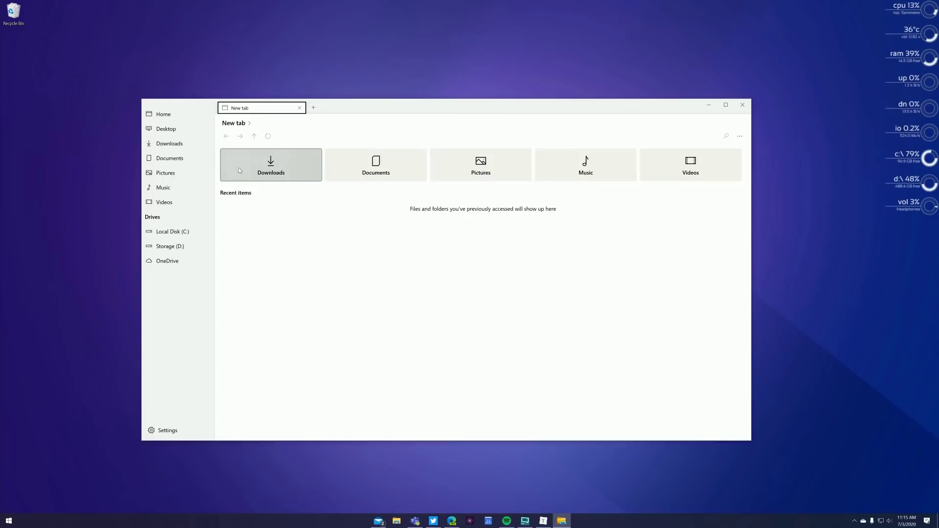
{"action": "left_click", "coordinate": [166, 251]}
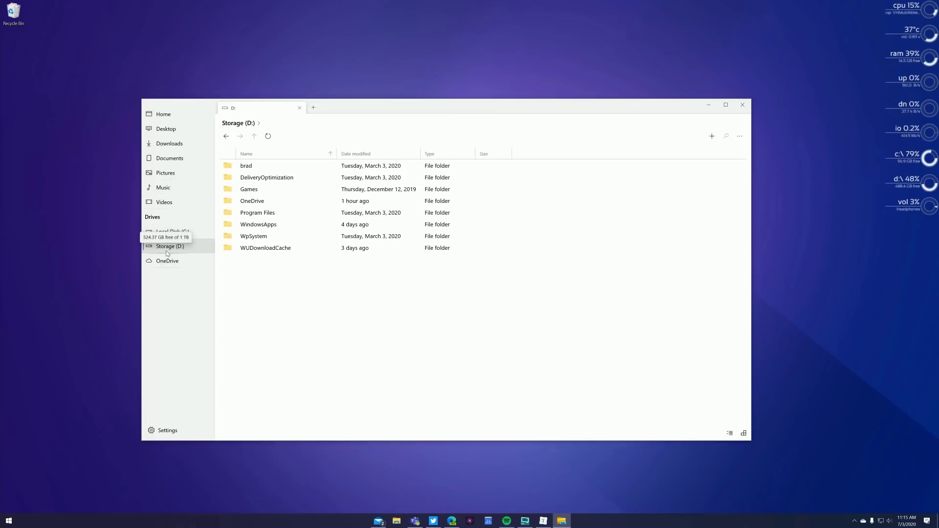
{"action": "left_click", "coordinate": [165, 236]}
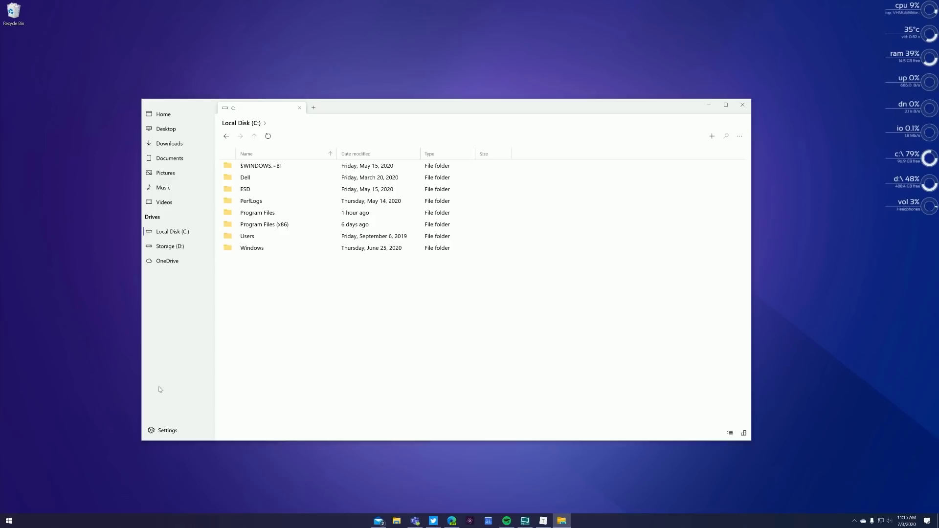
- Go through the Files settings pages: On Startup, Preferences, Files and Folders, Experimental, About
{"action": "left_click", "coordinate": [156, 431]}
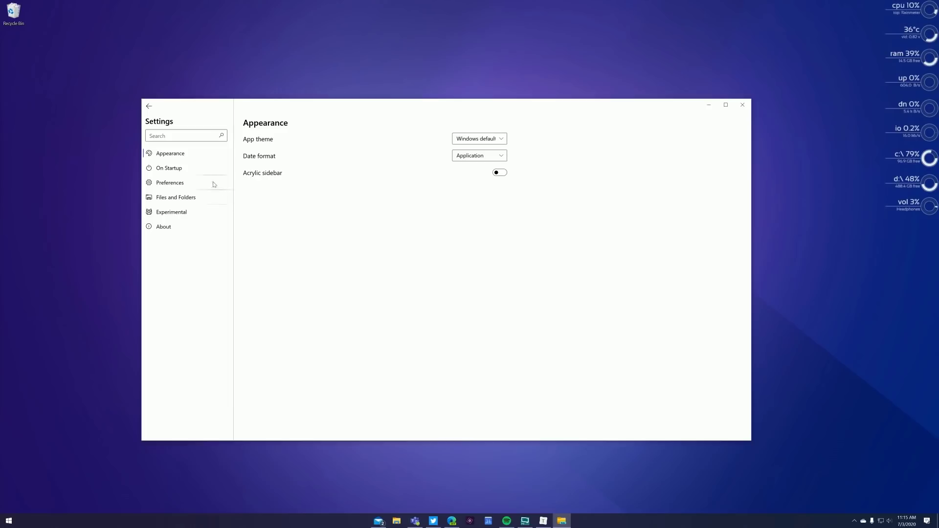
{"action": "left_click", "coordinate": [181, 170]}
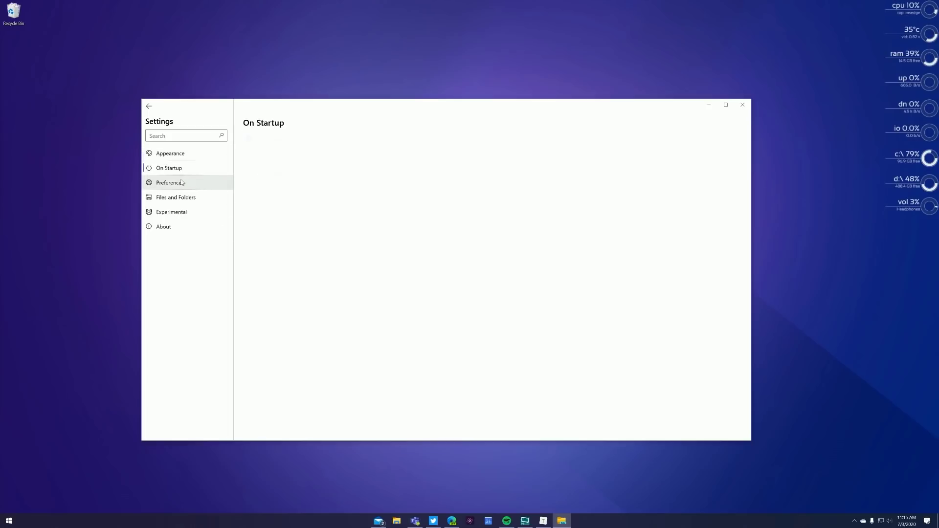
{"action": "left_click", "coordinate": [177, 183]}
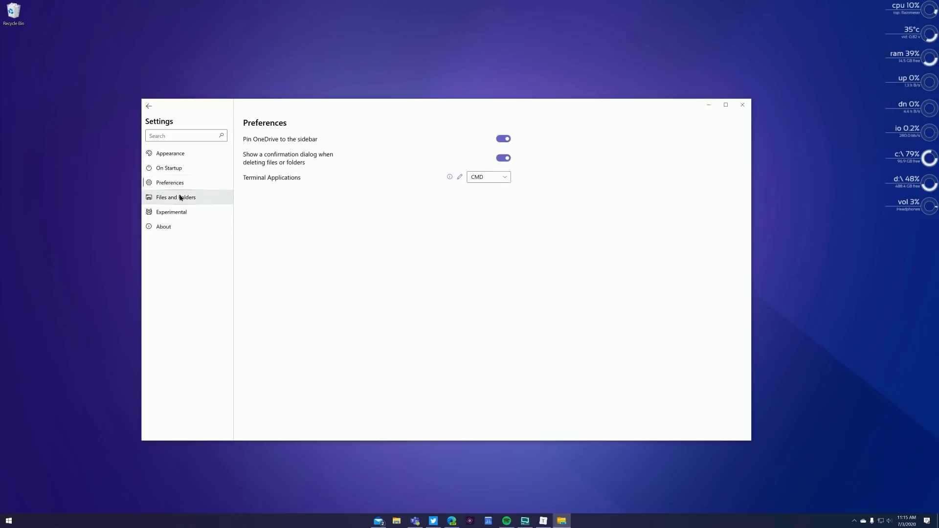
{"action": "left_click", "coordinate": [181, 197]}
{"action": "left_click", "coordinate": [182, 213]}
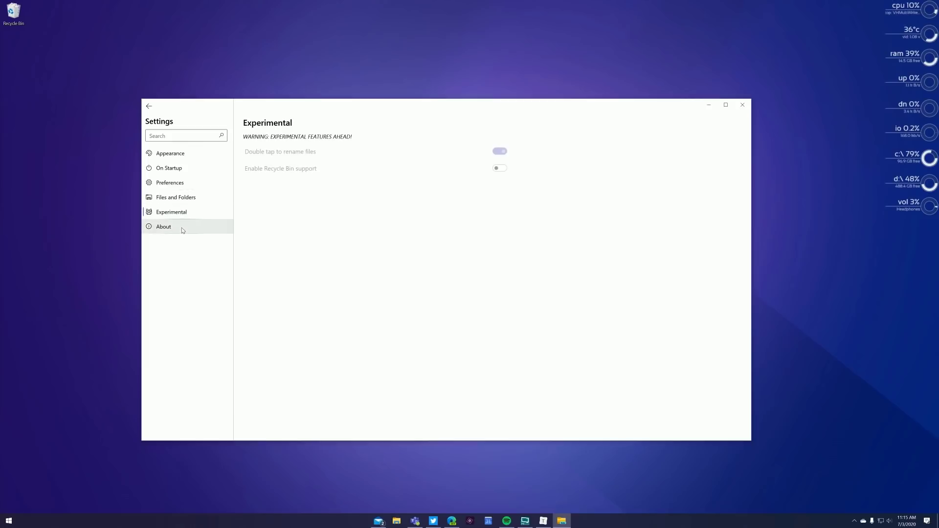
{"action": "left_click", "coordinate": [181, 228]}
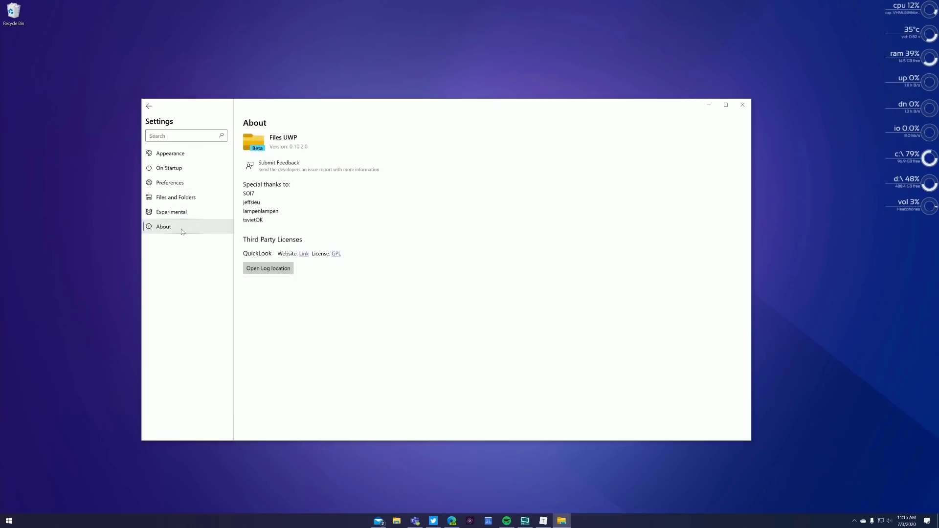
{"action": "left_click", "coordinate": [709, 104]}
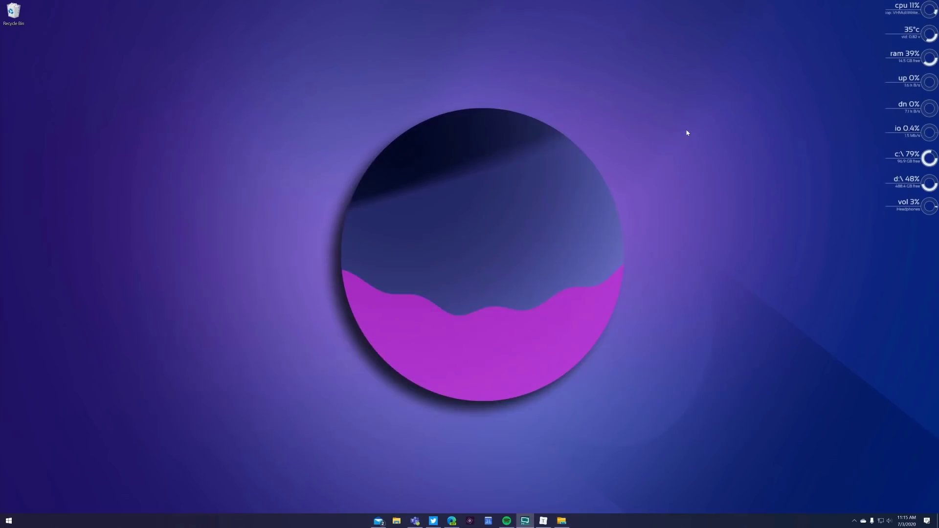
{"action": "key", "text": "super"}
{"action": "type", "text": "files"}
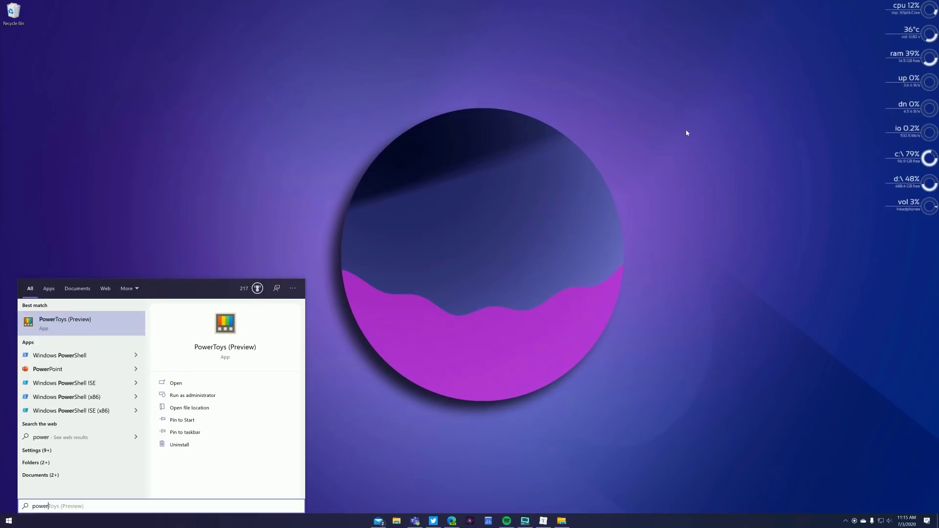
{"action": "key", "text": "Return"}
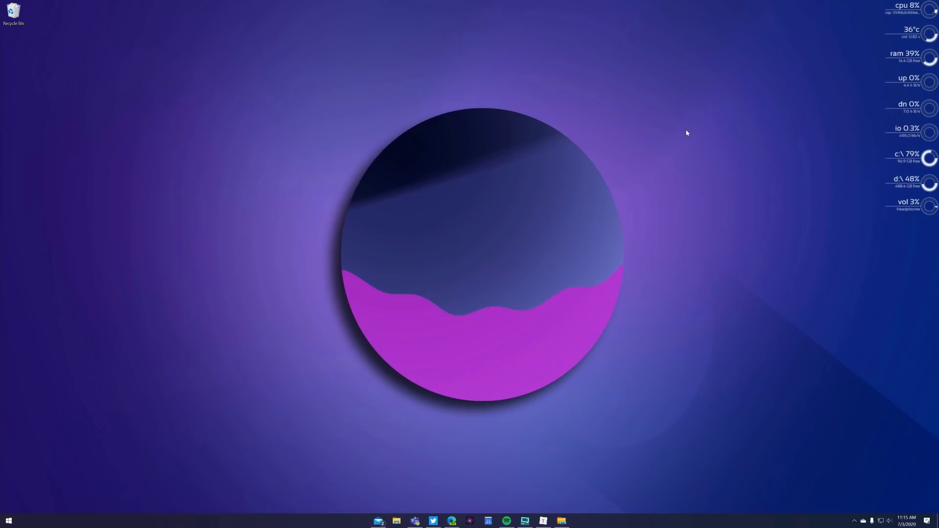
{"action": "key", "text": "alt+space"}
{"action": "type", "text": "e"}
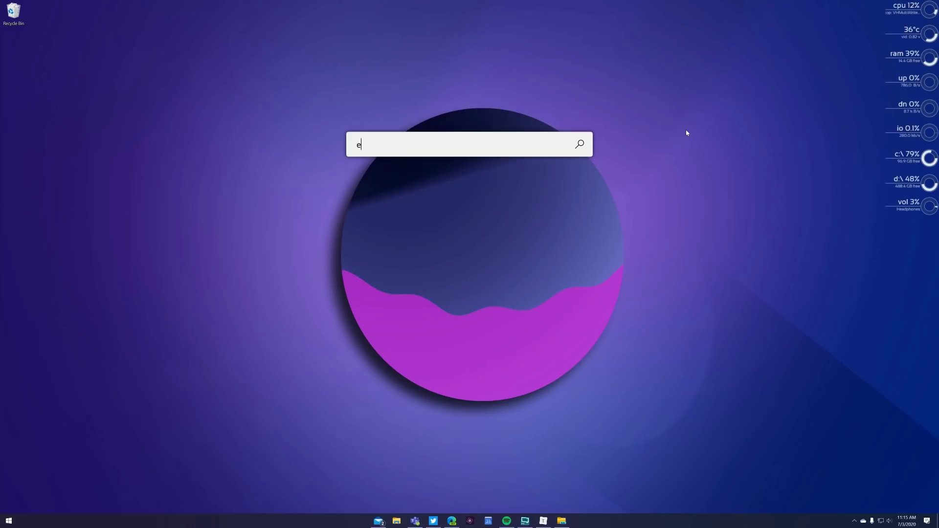
{"action": "type", "text": "xcel"}
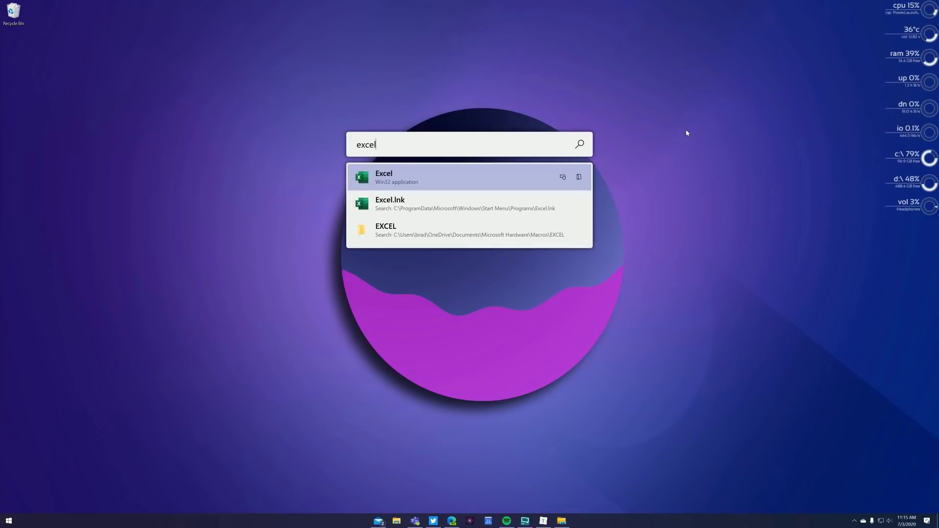
{"action": "key", "text": "BackSpace"}
{"action": "key", "text": "BackSpace"}
{"action": "key", "text": "BackSpace"}
{"action": "key", "text": "BackSpace"}
{"action": "key", "text": "BackSpace"}
{"action": "type", "text": "wrod"}
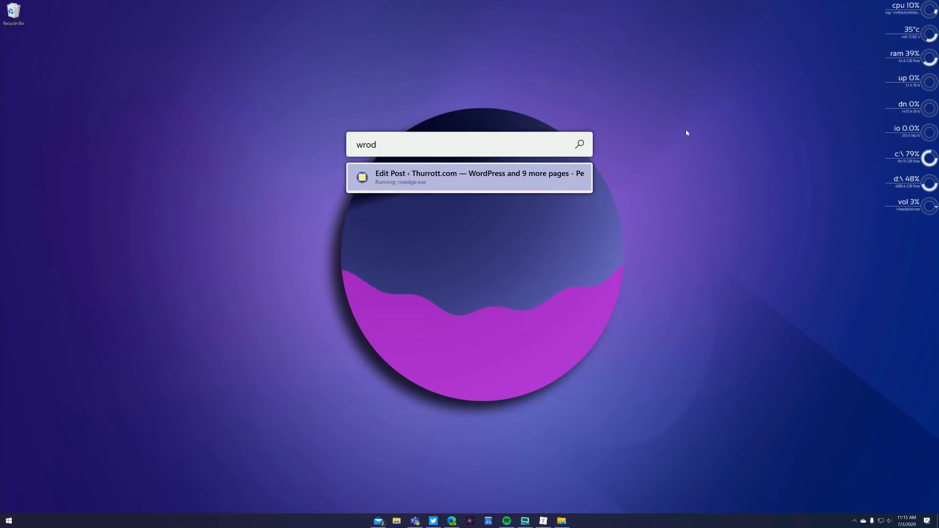
{"action": "key", "text": "BackSpace"}
{"action": "key", "text": "BackSpace"}
{"action": "key", "text": "BackSpace"}
{"action": "key", "text": "BackSpace"}
{"action": "key", "text": "Escape"}
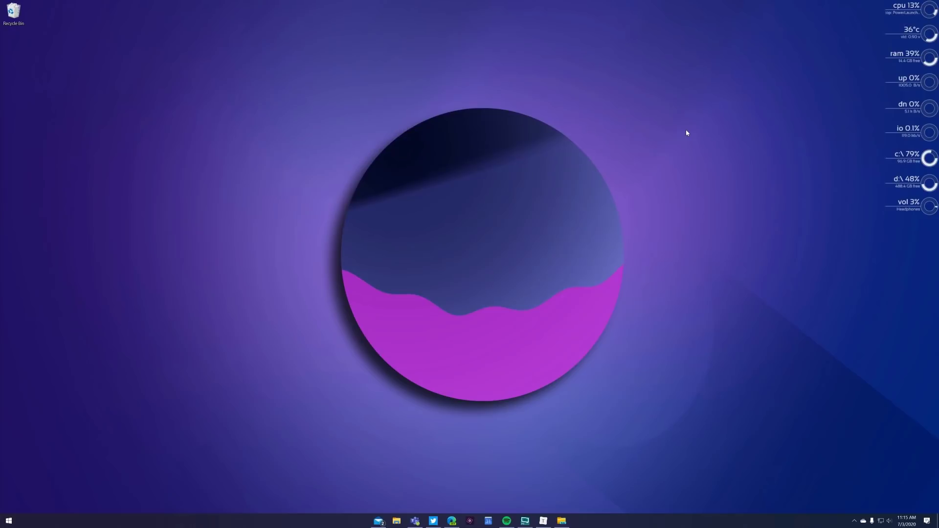
{"action": "left_click", "coordinate": [855, 520]}
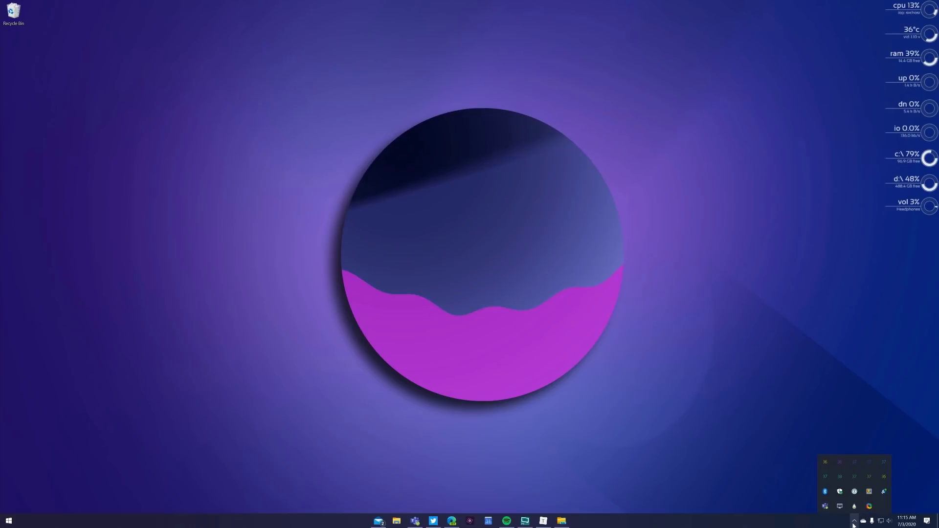
{"action": "double_click", "coordinate": [869, 492]}
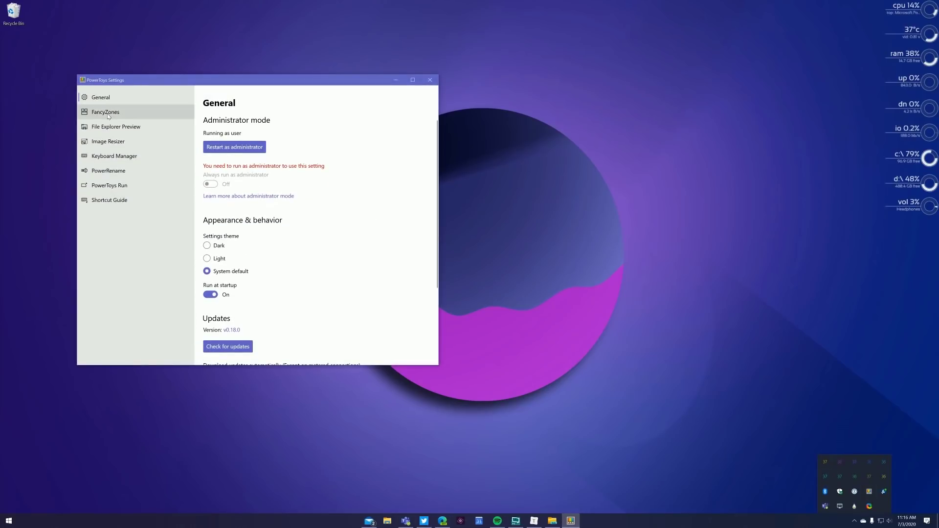
{"action": "left_click", "coordinate": [108, 116]}
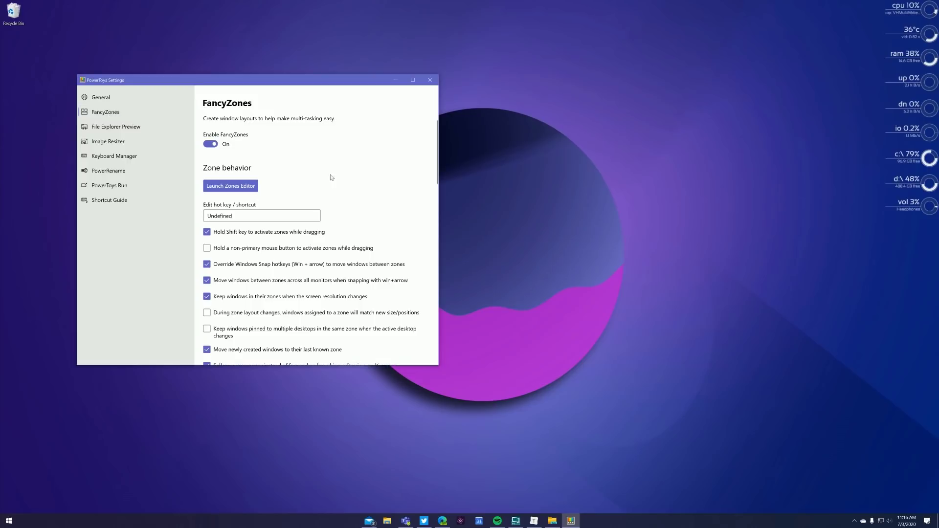
{"action": "scroll", "coordinate": [352, 183], "scroll_direction": "down", "scroll_amount": 5}
{"action": "scroll", "coordinate": [354, 183], "scroll_direction": "down", "scroll_amount": 5}
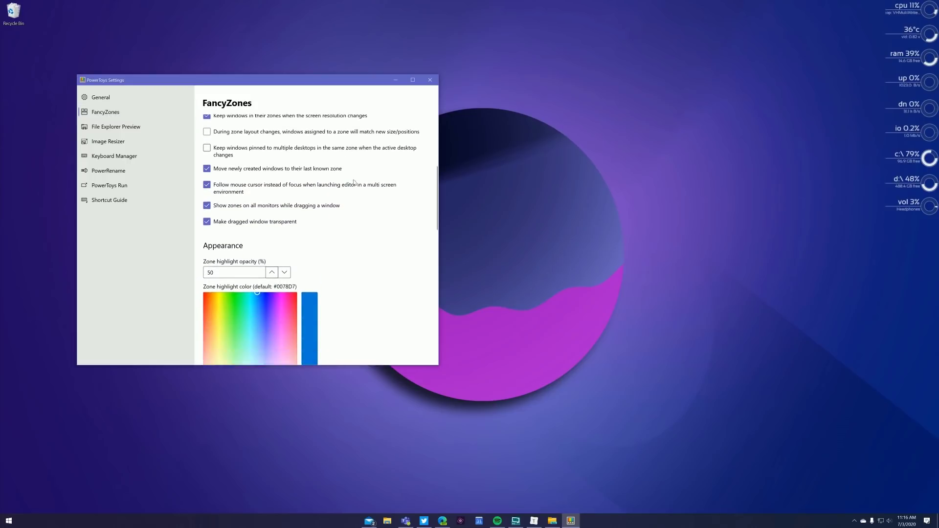
{"action": "scroll", "coordinate": [357, 182], "scroll_direction": "down", "scroll_amount": 4}
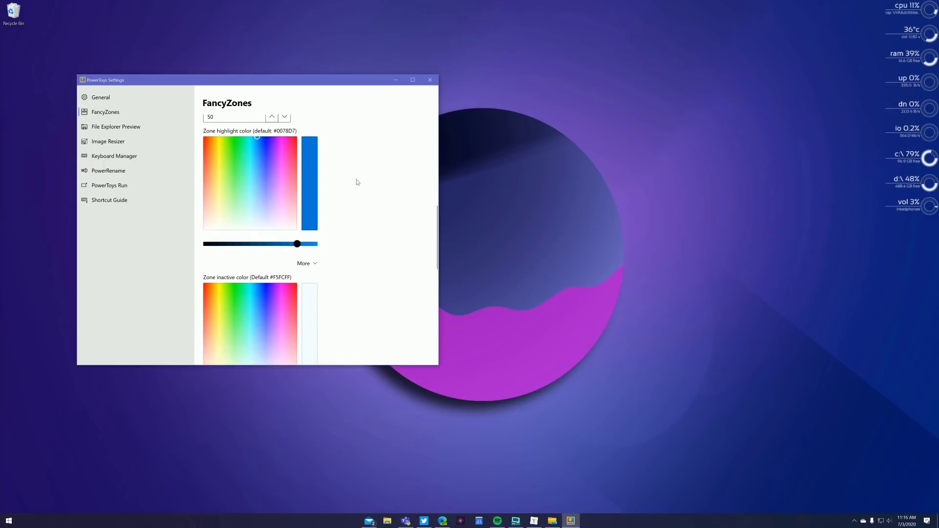
{"action": "left_click", "coordinate": [123, 130]}
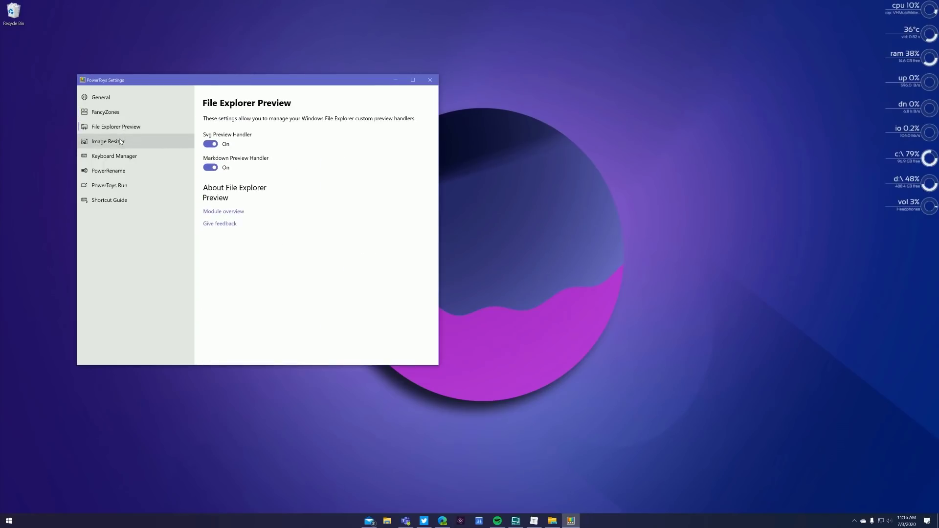
{"action": "left_click", "coordinate": [120, 141]}
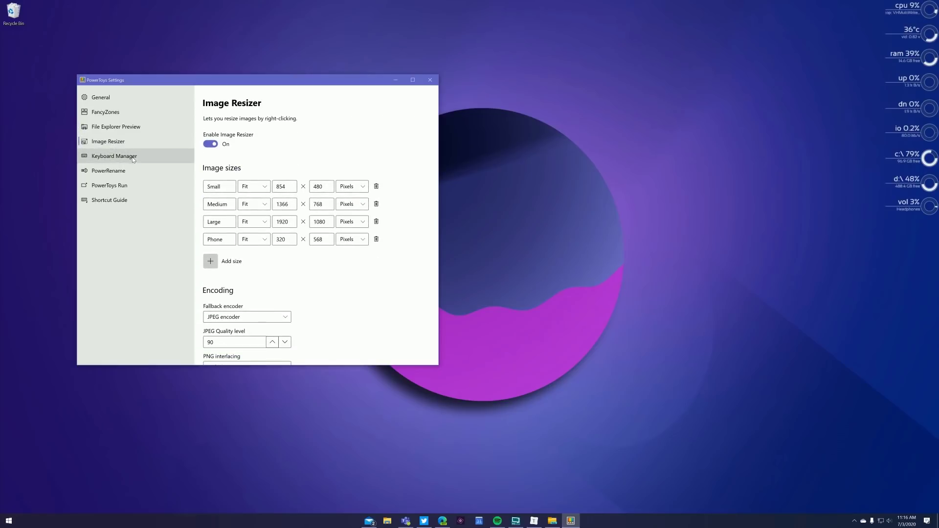
{"action": "left_click", "coordinate": [133, 157]}
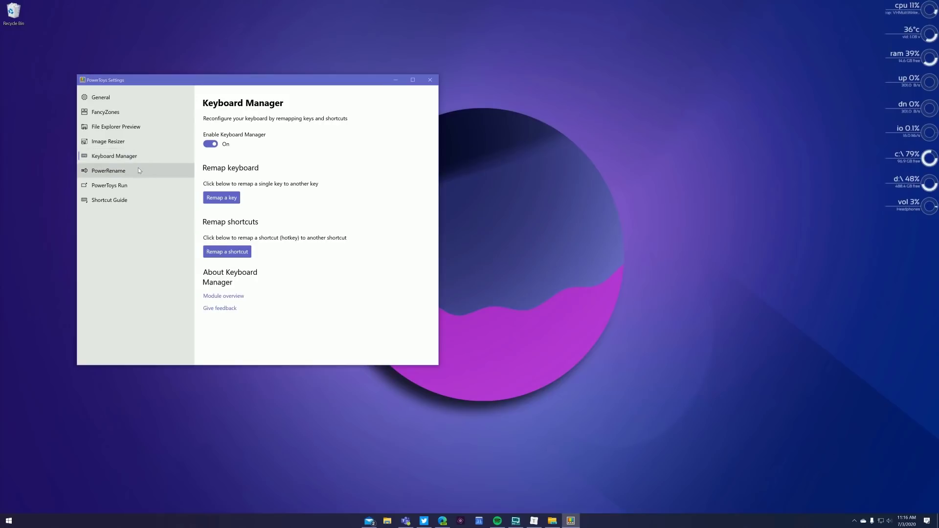
{"action": "left_click", "coordinate": [137, 168]}
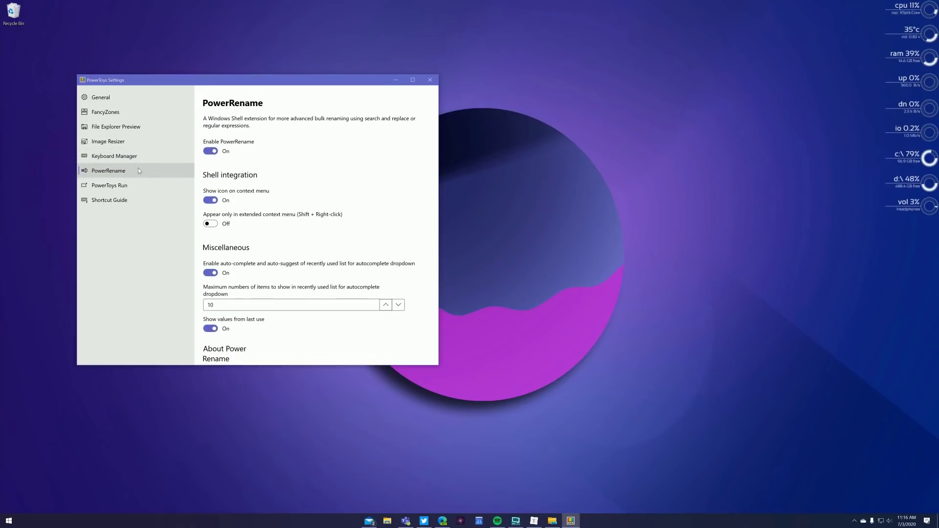
{"action": "left_click", "coordinate": [131, 184]}
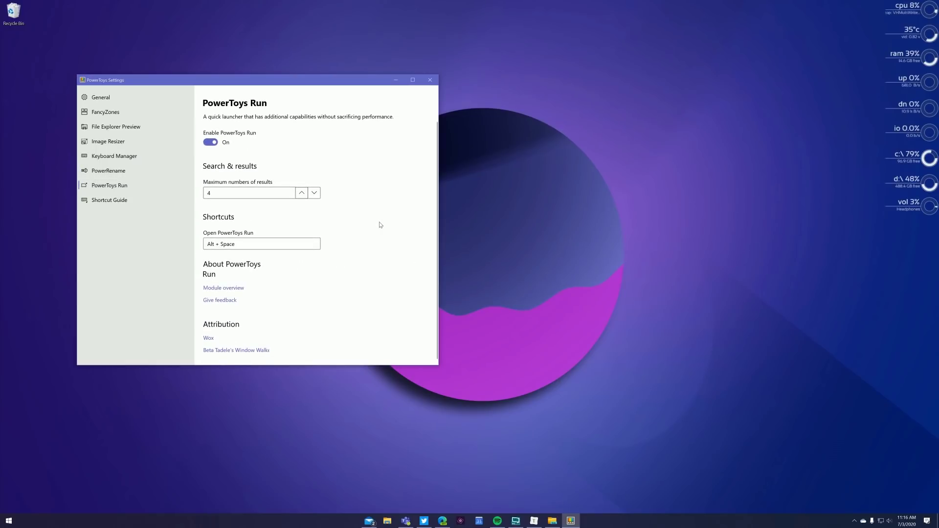
{"action": "left_click", "coordinate": [119, 202]}
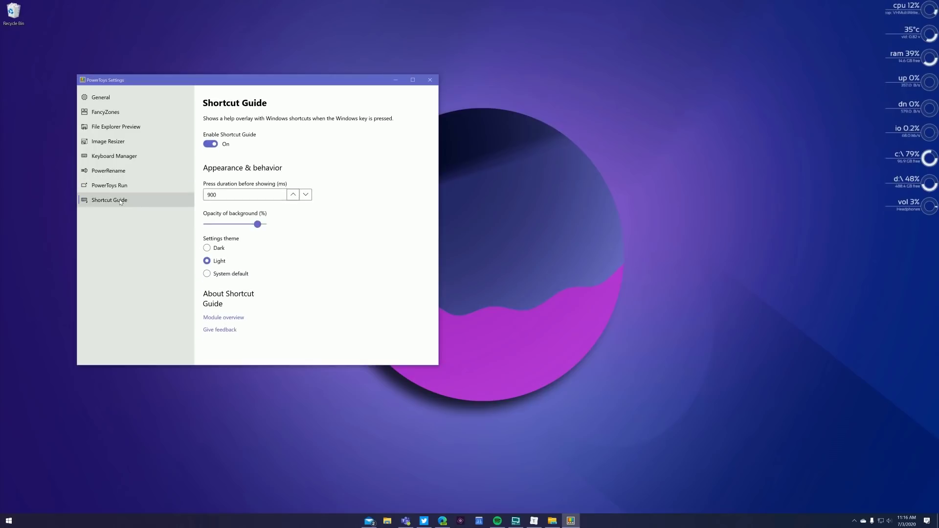
{"action": "left_click", "coordinate": [432, 80]}
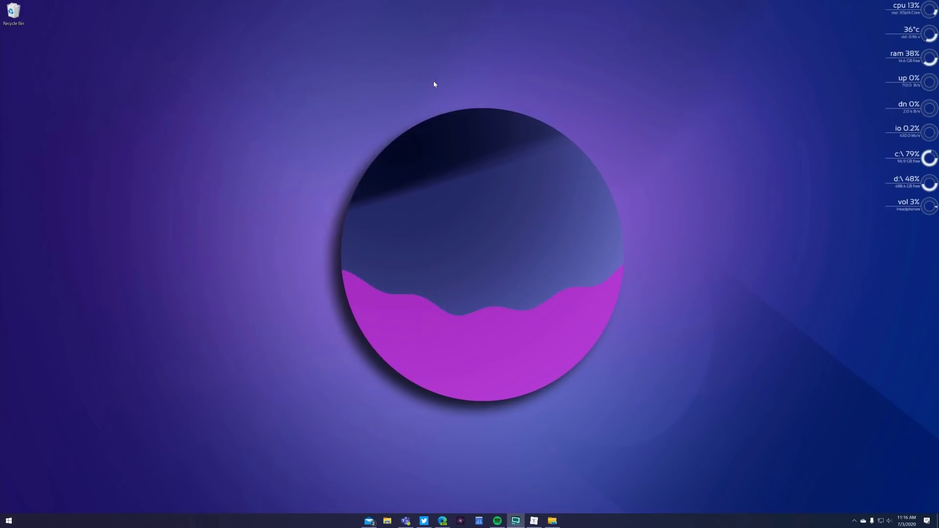
- Launch Stardock Curtains and apply the Cairo Dark style, then Dark Waters
{"action": "key", "text": "super"}
{"action": "key", "text": "super"}
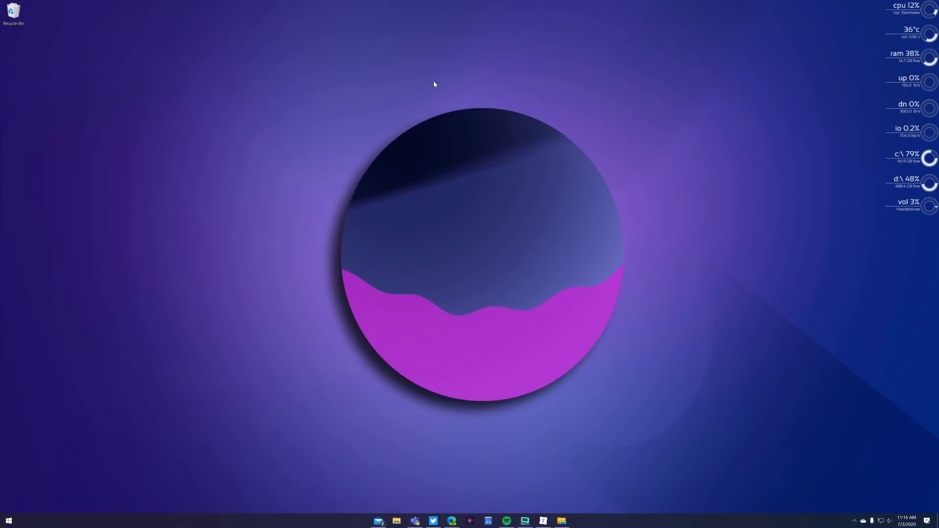
{"action": "key", "text": "super"}
{"action": "type", "text": "sandbox"}
{"action": "key", "text": "Return"}
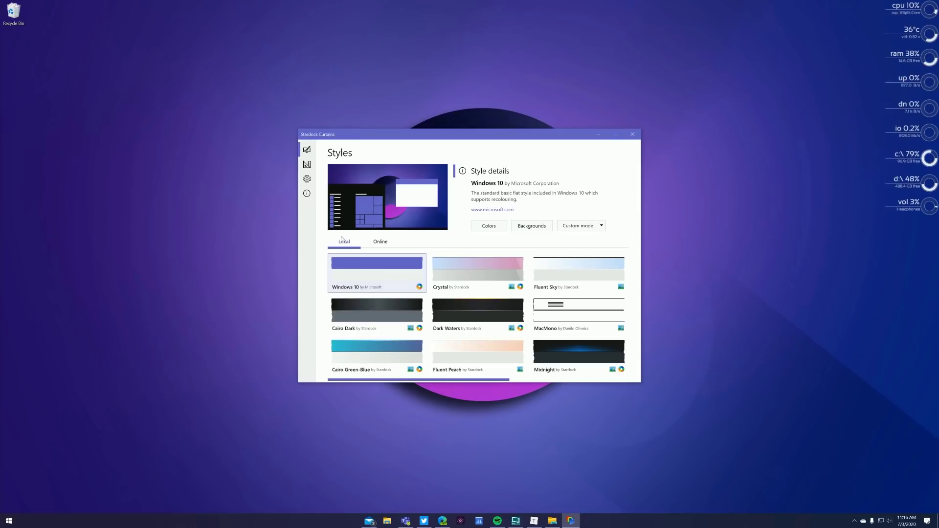
{"action": "left_click", "coordinate": [367, 313]}
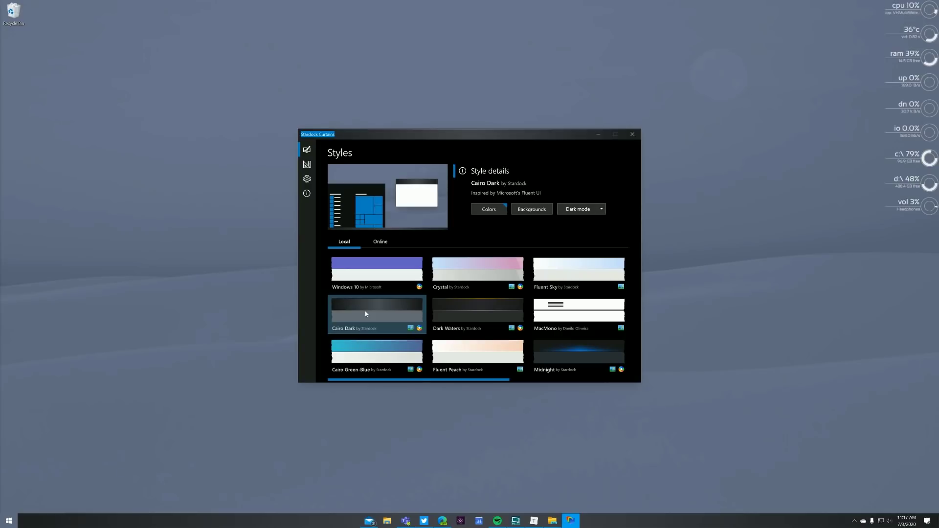
{"action": "left_click", "coordinate": [455, 317]}
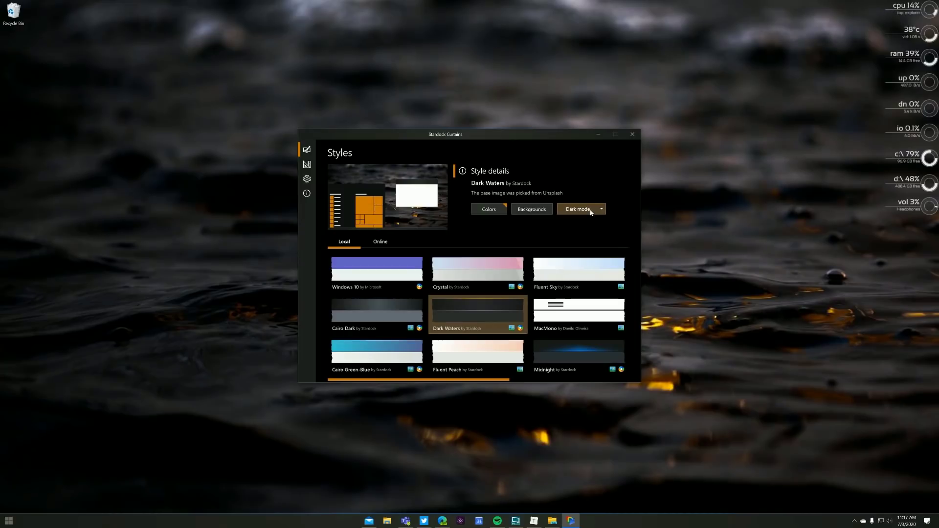
- Switch from Dark Waters to the Midnight style with its starry sand wallpaper
{"action": "left_click", "coordinate": [573, 352]}
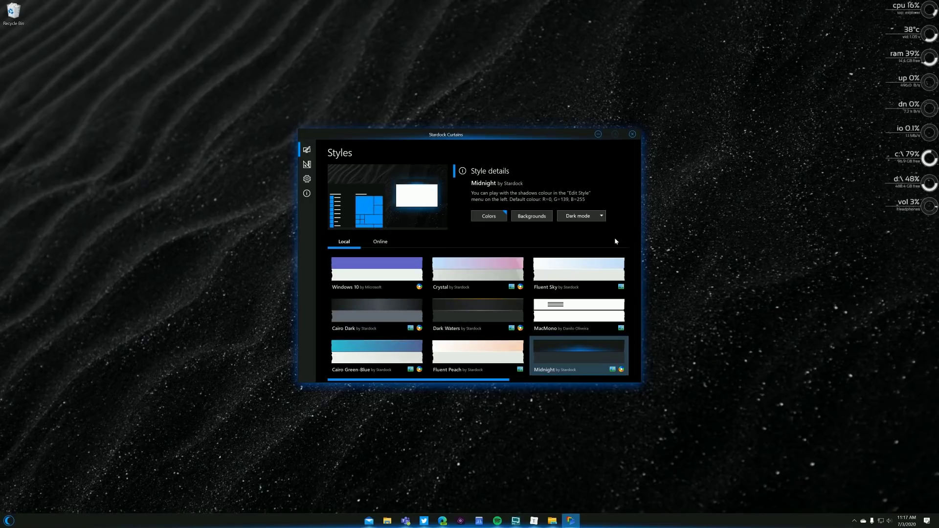
- Apply Fluent Sky, then change its mode dropdown from Light mode to Dark mode
{"action": "left_click", "coordinate": [581, 285]}
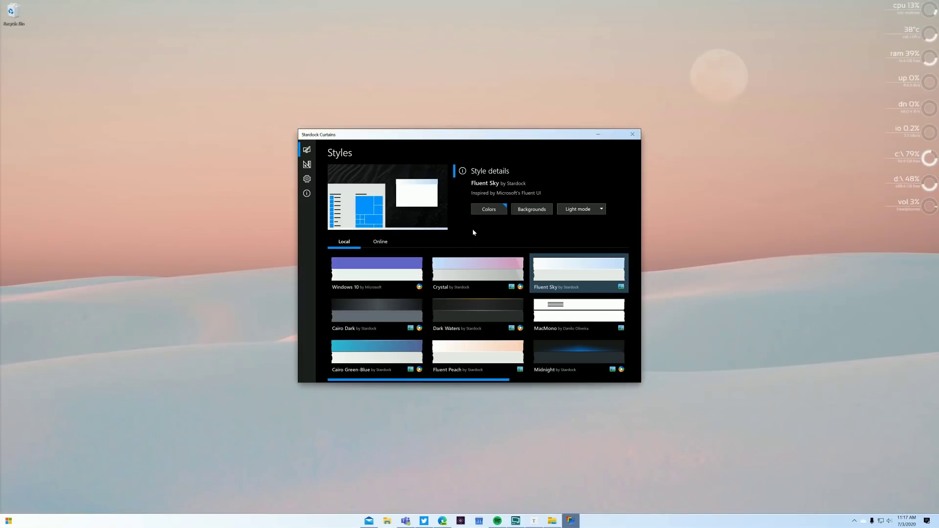
{"action": "left_click", "coordinate": [601, 210]}
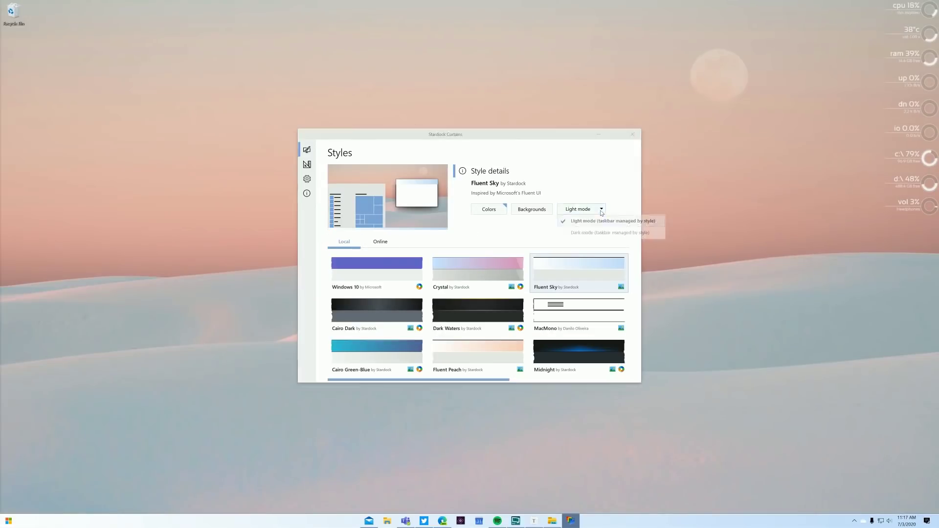
{"action": "left_click", "coordinate": [599, 231]}
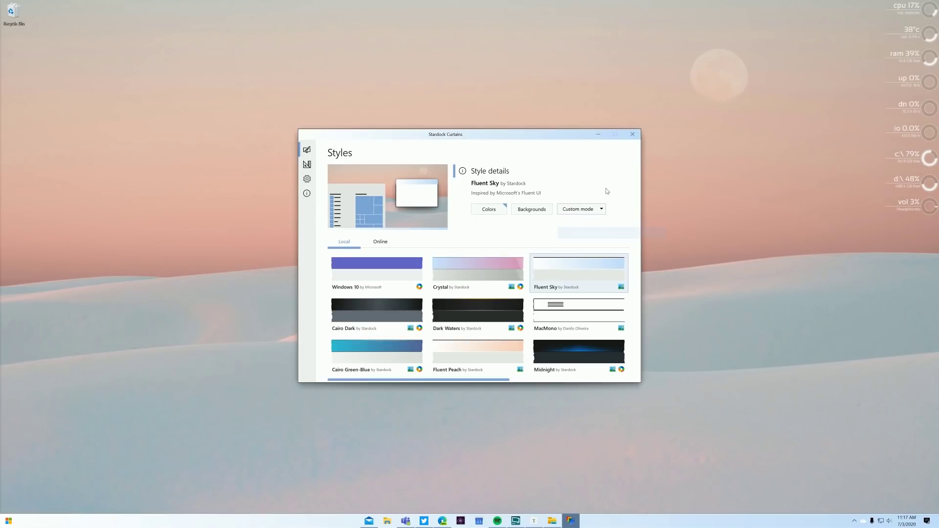